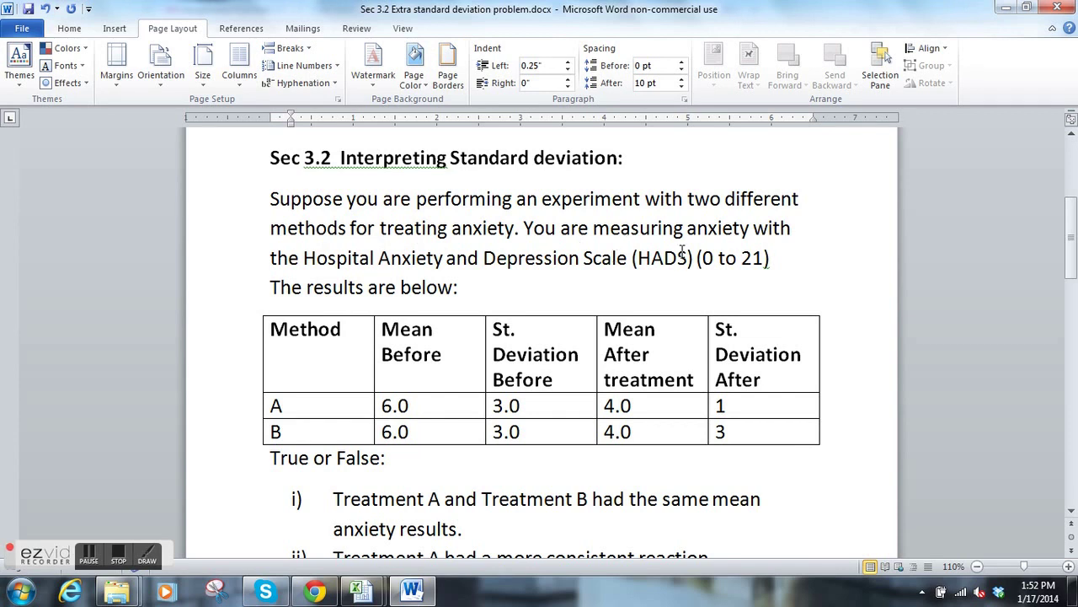
- Compare Treatments A and B in the table: 6.0 before means, 3.0 SDs, 4.0 after means
{"action": "left_click_drag", "start_coordinate": [694, 257], "coordinate": [303, 258]}
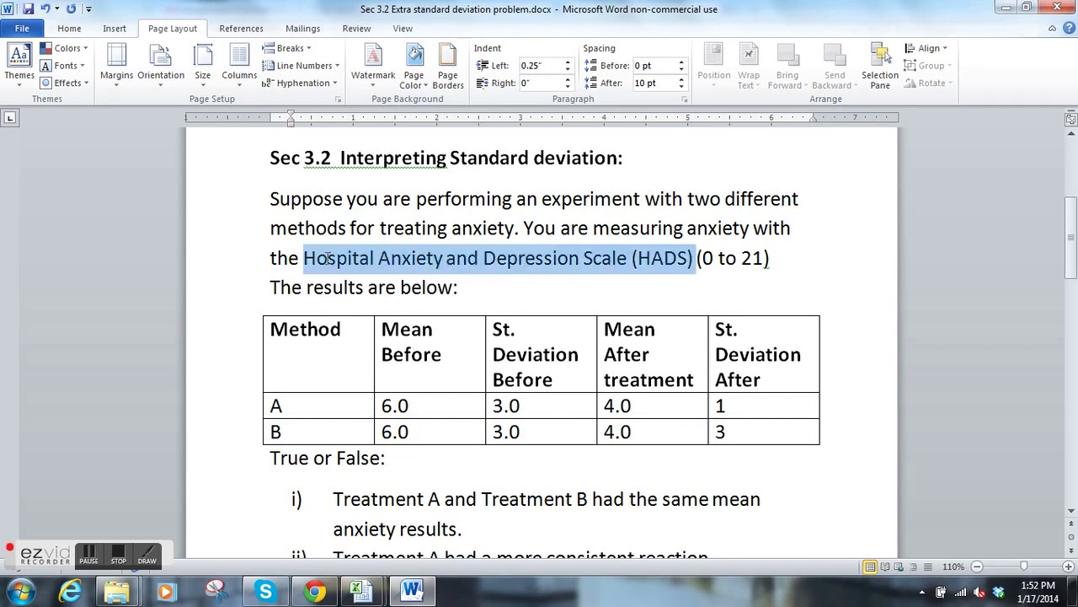
{"action": "left_click", "coordinate": [474, 293]}
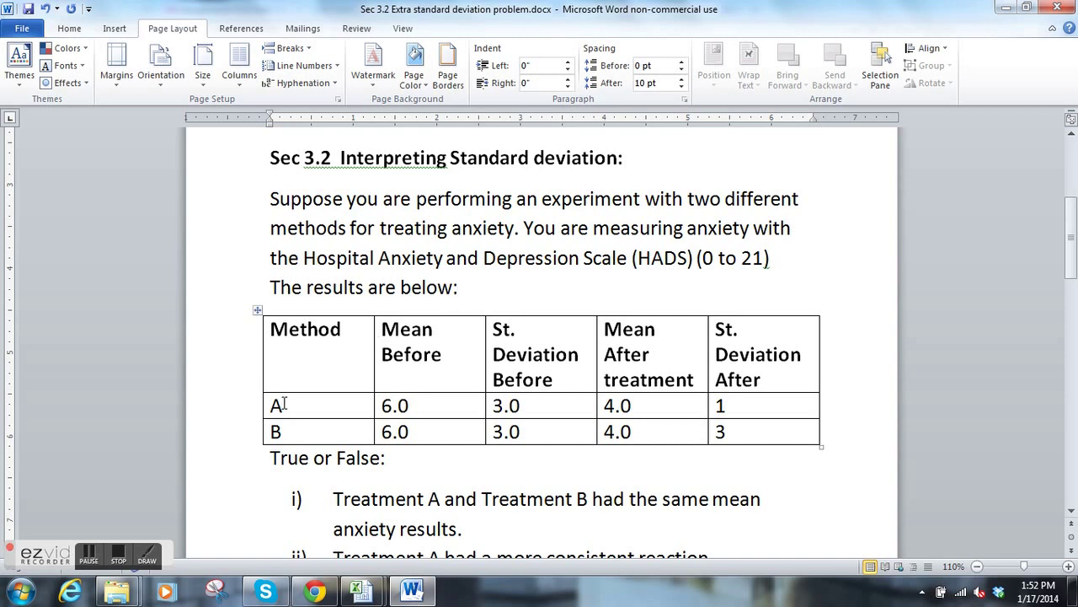
{"action": "left_click", "coordinate": [292, 433]}
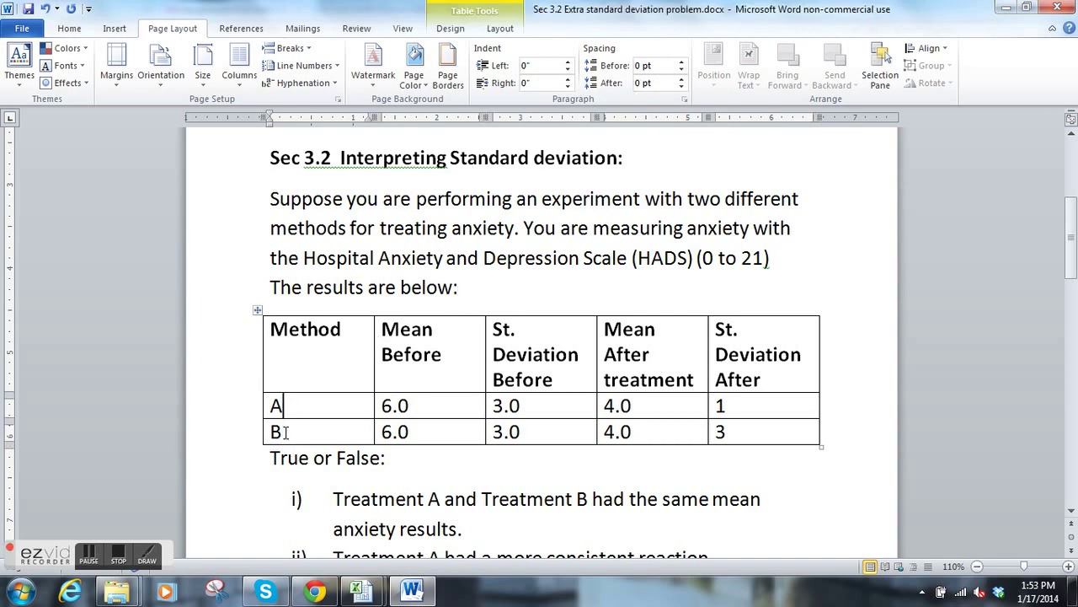
{"action": "left_click", "coordinate": [433, 406]}
{"action": "left_click", "coordinate": [431, 434]}
{"action": "left_click", "coordinate": [522, 406]}
{"action": "left_click", "coordinate": [529, 426]}
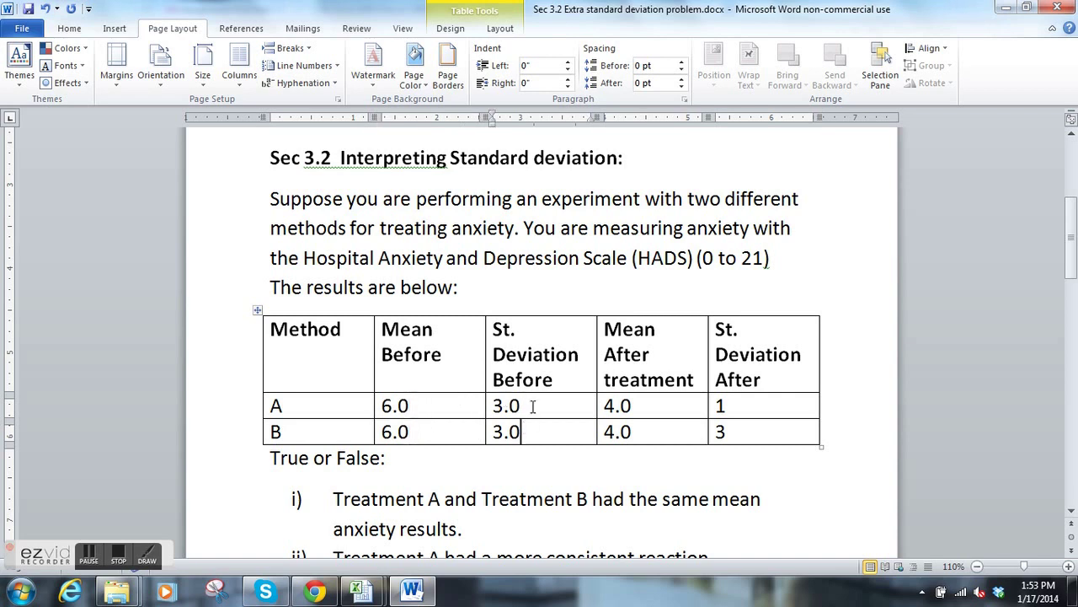
{"action": "left_click", "coordinate": [640, 403]}
{"action": "left_click", "coordinate": [642, 431]}
- Recheck both treatments' 4.0 after-treatment means and place the caret after statement i
{"action": "left_click_drag", "start_coordinate": [632, 406], "coordinate": [604, 433]}
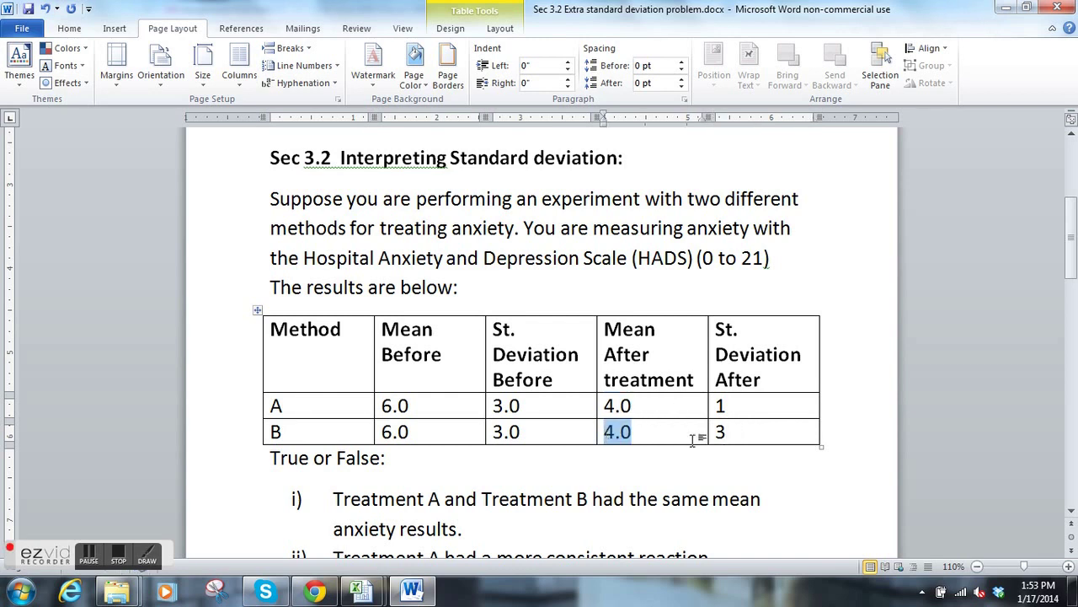
{"action": "left_click_drag", "start_coordinate": [738, 432], "coordinate": [714, 436]}
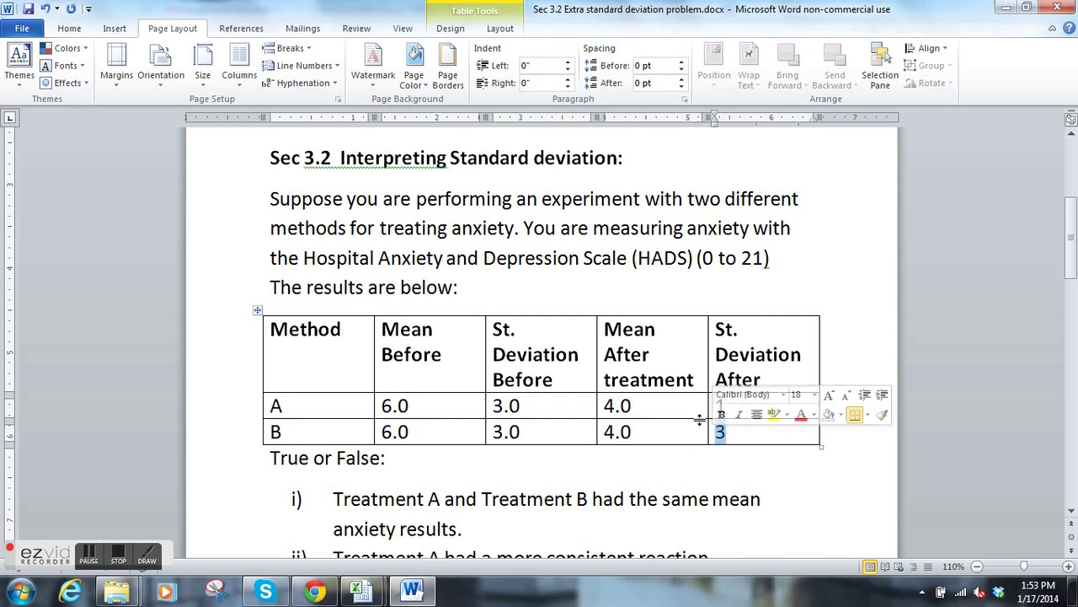
{"action": "left_click", "coordinate": [792, 462]}
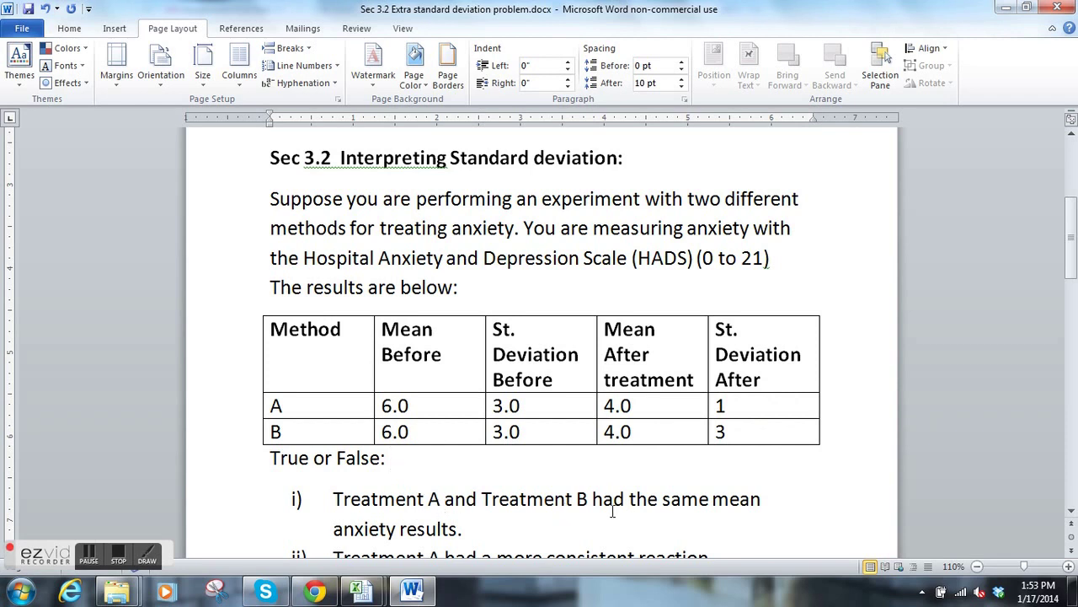
{"action": "left_click", "coordinate": [519, 537]}
{"action": "left_click", "coordinate": [638, 404]}
{"action": "left_click", "coordinate": [631, 431]}
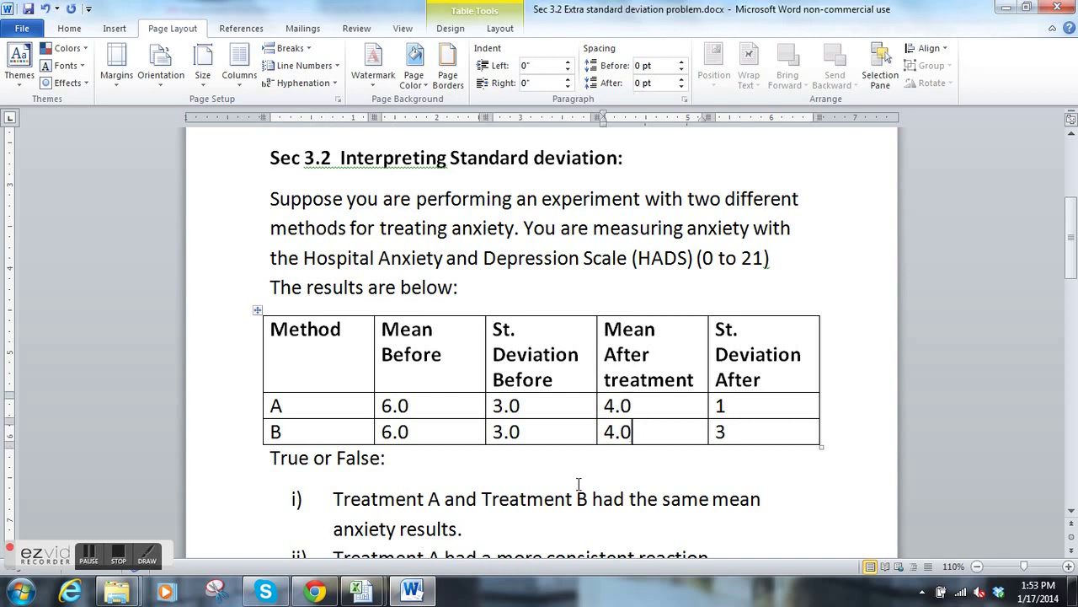
{"action": "left_click", "coordinate": [516, 523]}
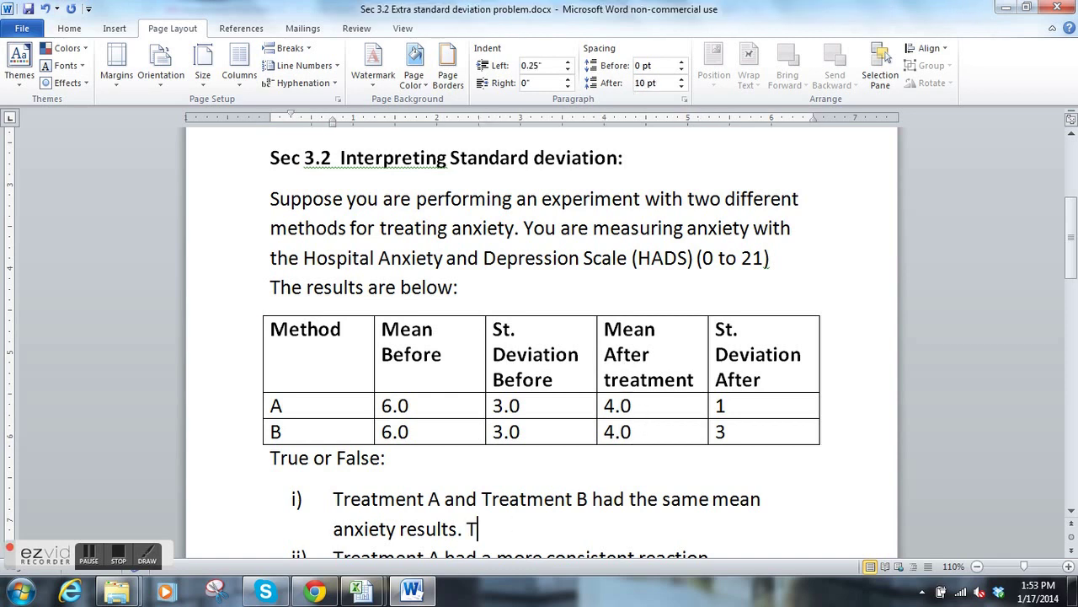
- Colour the T answer after statement i red
{"action": "double_click", "coordinate": [476, 529]}
{"action": "left_click", "coordinate": [69, 28]}
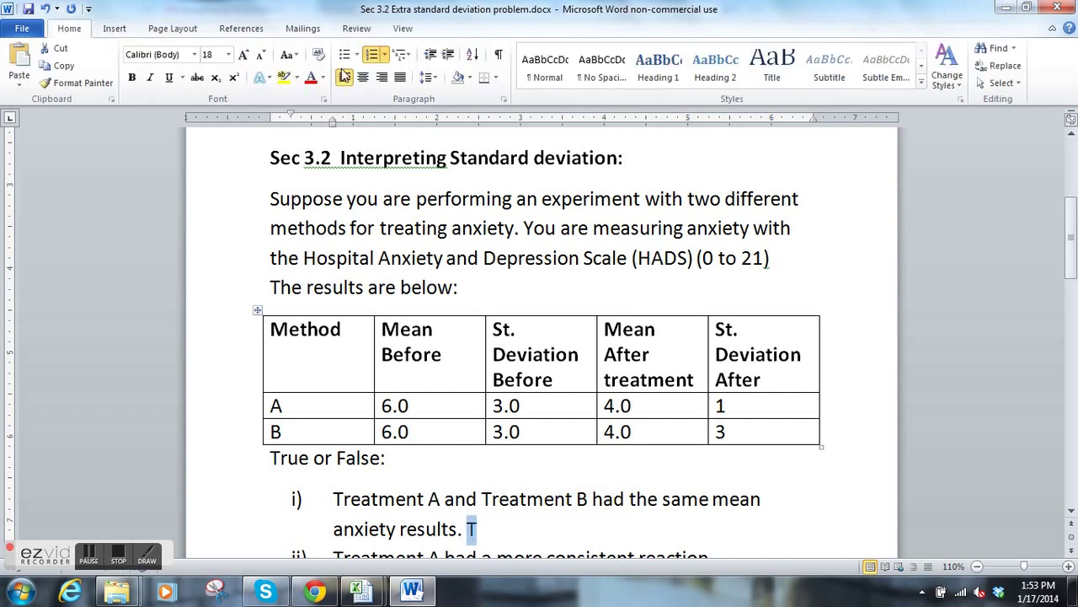
{"action": "left_click", "coordinate": [311, 78]}
- Select the whole Treatment A row of the table
{"action": "scroll", "coordinate": [536, 514], "scroll_direction": "down", "scroll_amount": 1}
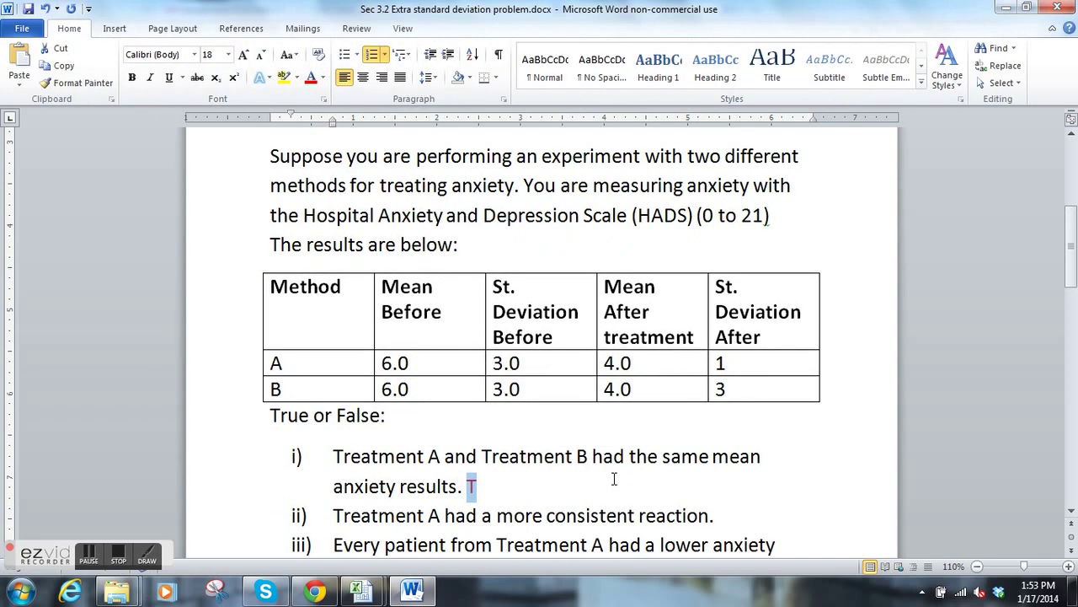
{"action": "left_click", "coordinate": [755, 515]}
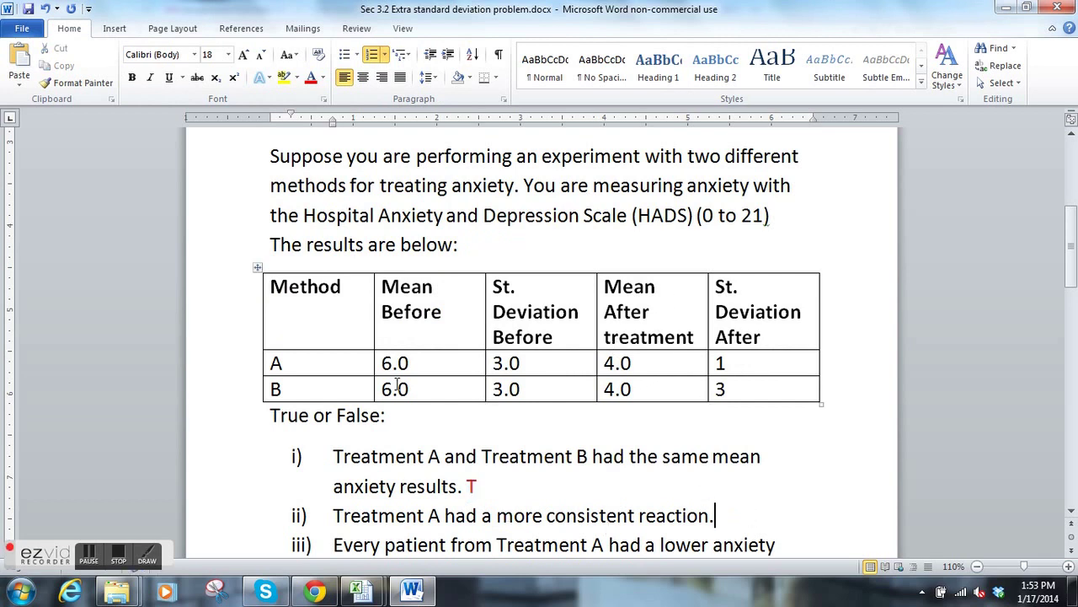
{"action": "left_click_drag", "start_coordinate": [287, 368], "coordinate": [765, 371]}
- Highlight Treatment A's row yellow and place the caret after statement ii
{"action": "left_click", "coordinate": [284, 77]}
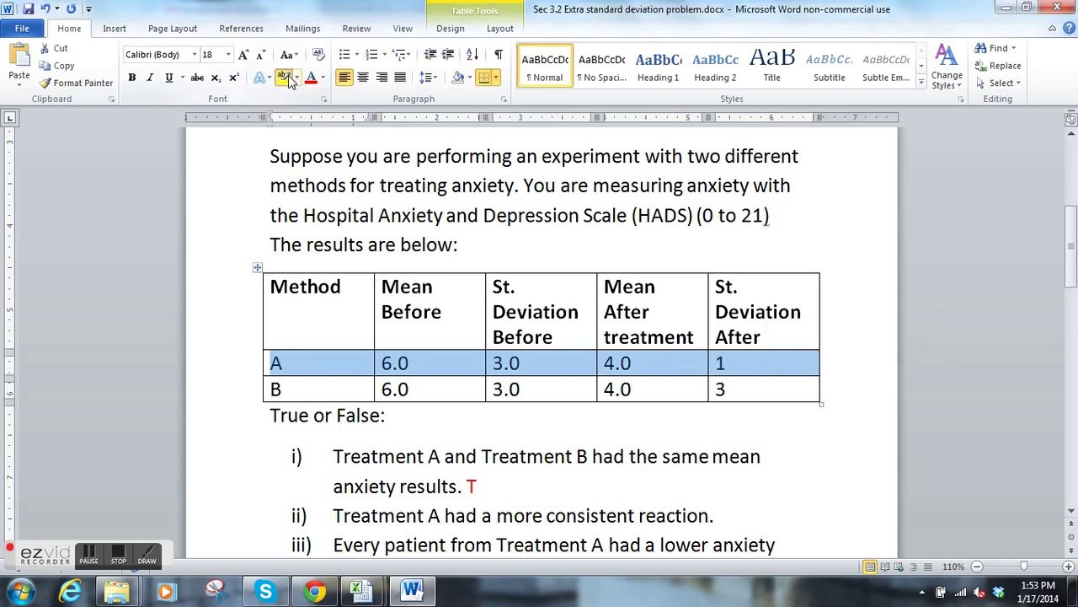
{"action": "left_click", "coordinate": [845, 515]}
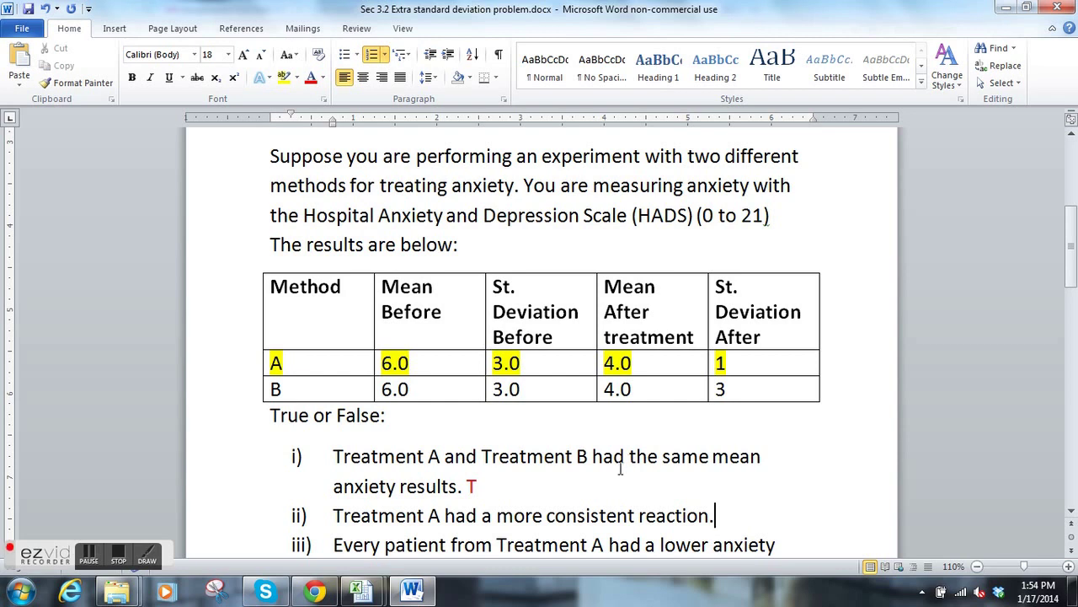
- Answer statement ii with a T coloured red
{"action": "type", "text": "T"}
{"action": "left_click_drag", "start_coordinate": [731, 505], "coordinate": [717, 511]}
{"action": "left_click", "coordinate": [309, 76]}
- Type 'False!' as the answer after 'Treatment B.' in statement iii
{"action": "left_click", "coordinate": [809, 544]}
{"action": "scroll", "coordinate": [698, 514], "scroll_direction": "down", "scroll_amount": 1}
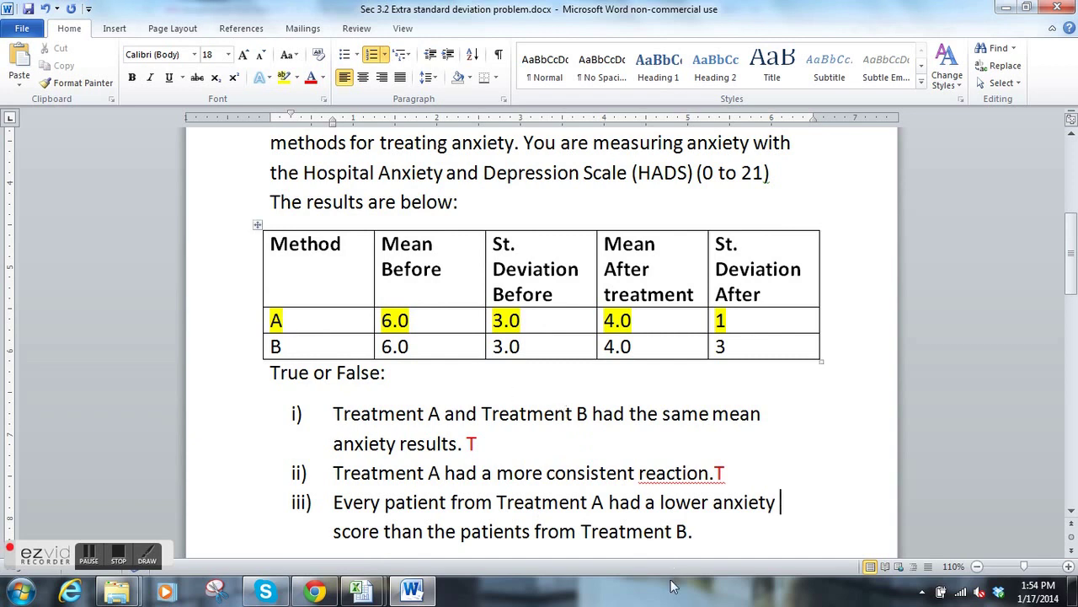
{"action": "left_click", "coordinate": [714, 528]}
{"action": "type", "text": "False!"}
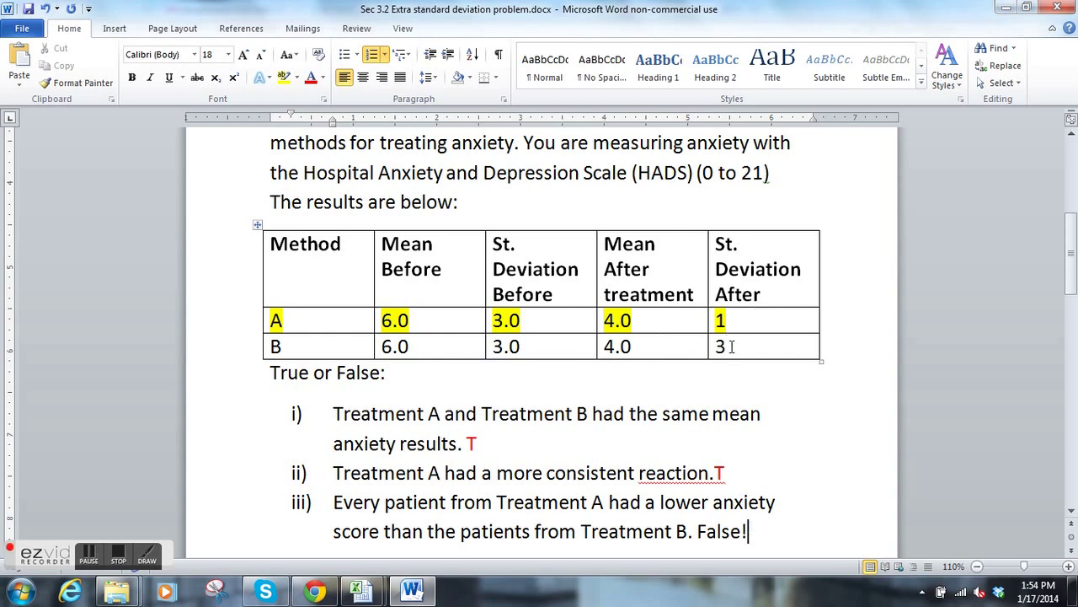
- Highlight Treatment B's 4.0 and 3 values yellow and compare both 4.0 after-treatment means
{"action": "left_click_drag", "start_coordinate": [732, 346], "coordinate": [635, 351]}
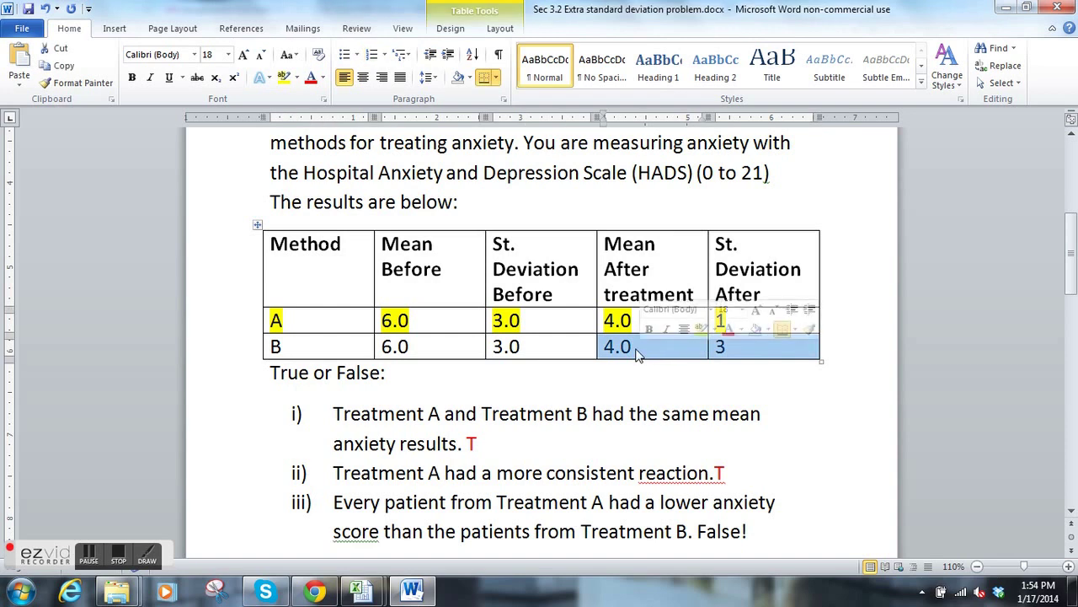
{"action": "left_click", "coordinate": [284, 76]}
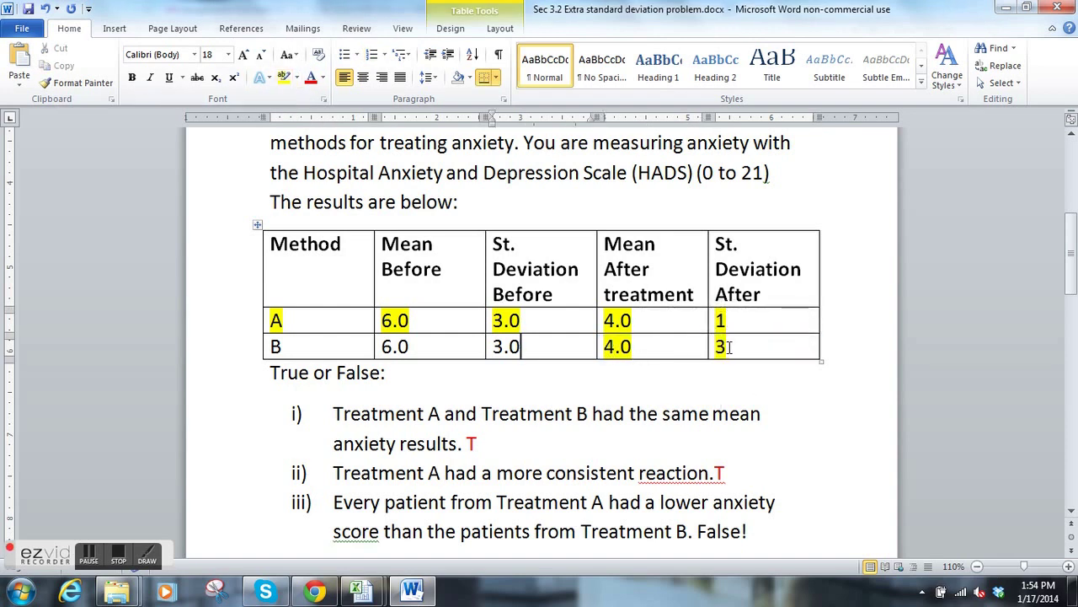
{"action": "left_click_drag", "start_coordinate": [730, 346], "coordinate": [721, 347]}
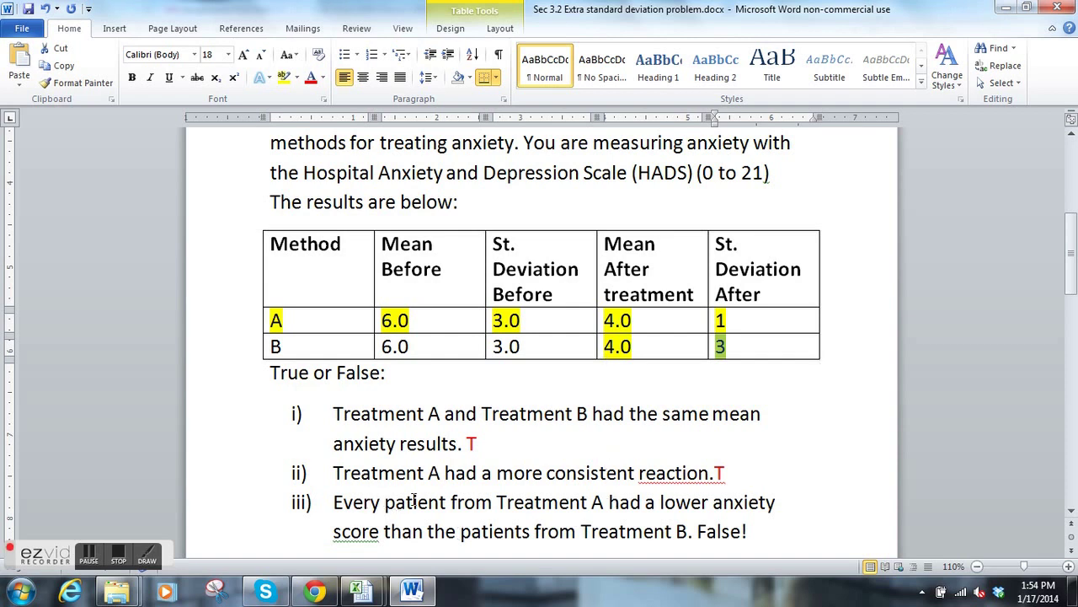
{"action": "left_click_drag", "start_coordinate": [692, 537], "coordinate": [628, 535]}
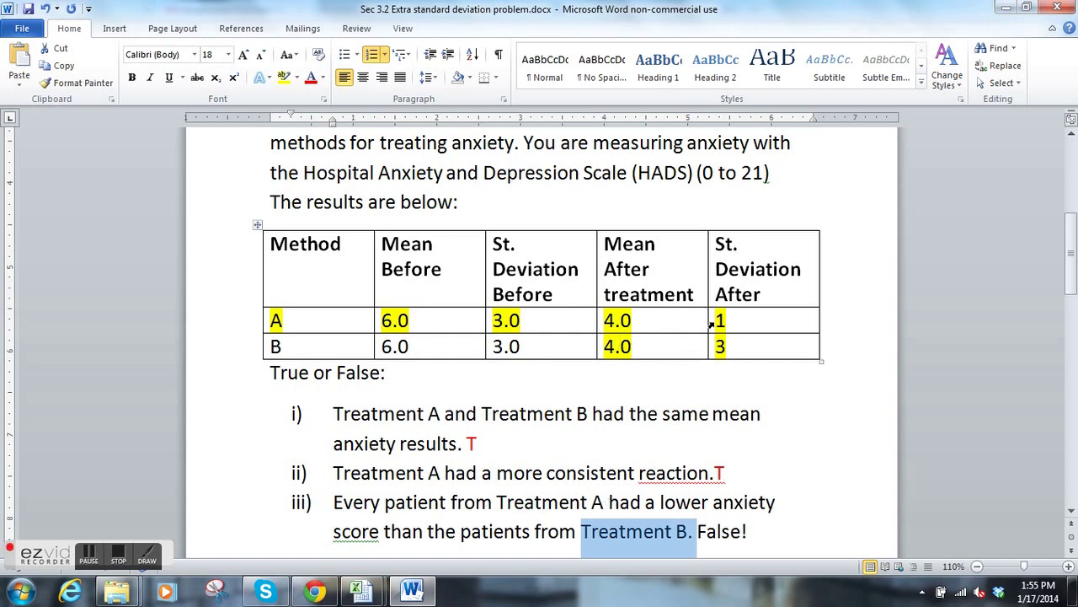
{"action": "left_click", "coordinate": [745, 322]}
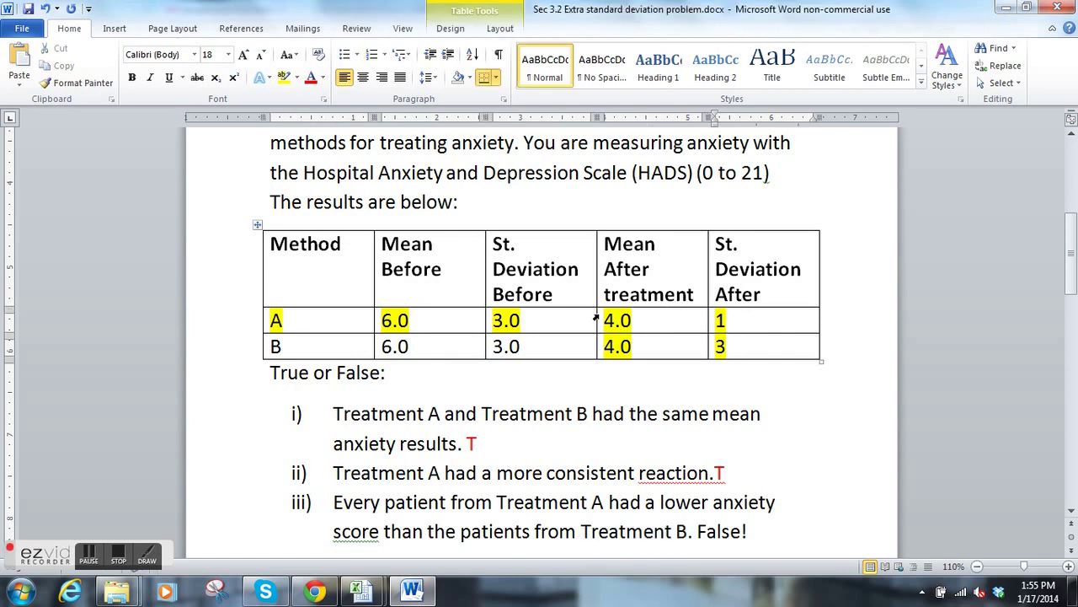
{"action": "left_click_drag", "start_coordinate": [607, 319], "coordinate": [629, 321]}
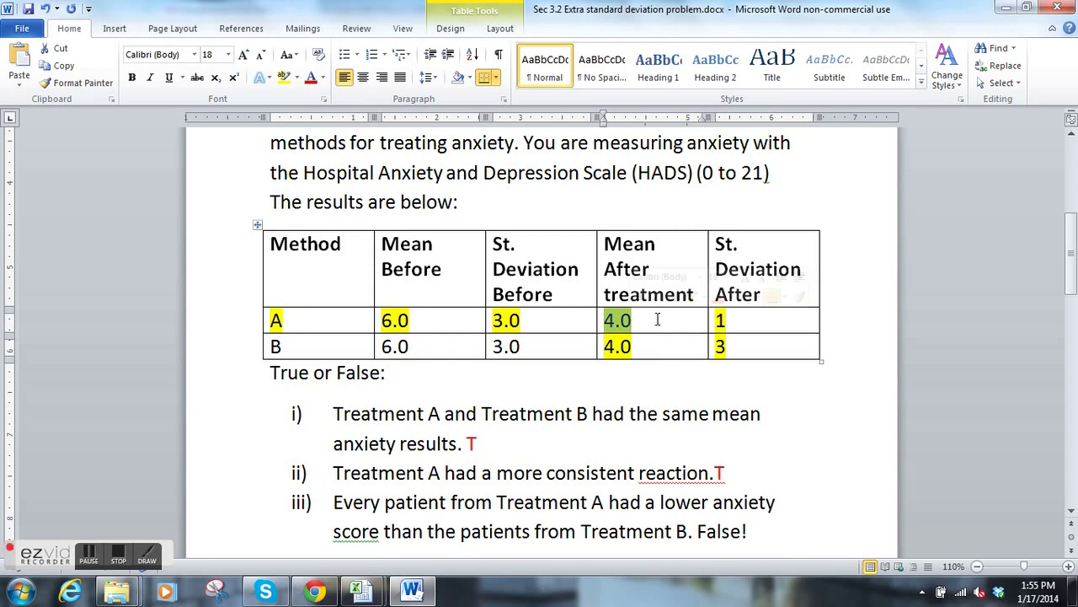
{"action": "left_click_drag", "start_coordinate": [641, 348], "coordinate": [605, 348]}
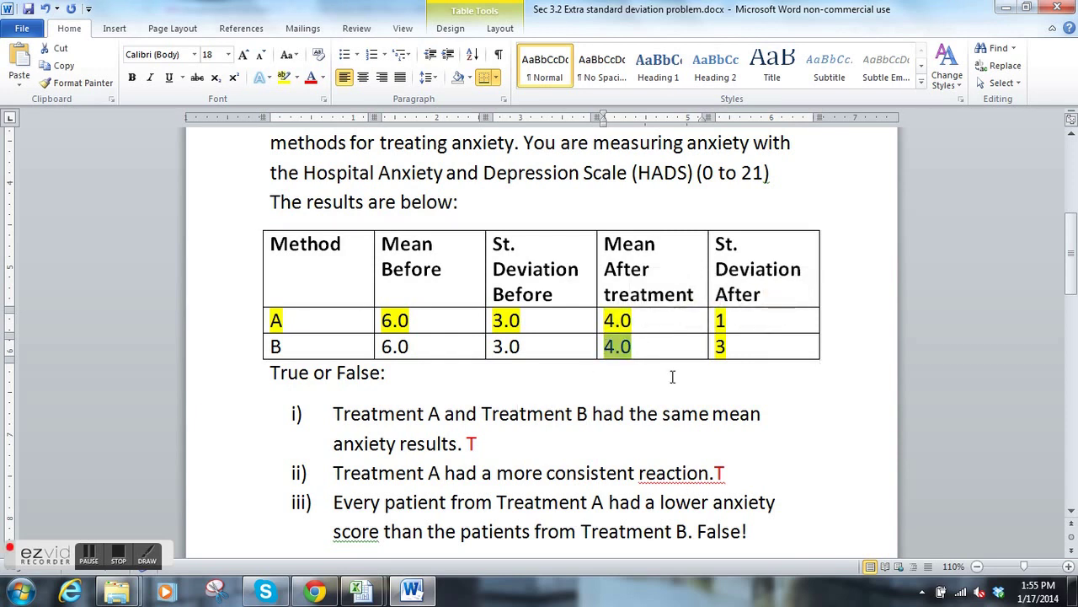
- Colour the 'False!' answer to statement iii red
{"action": "left_click_drag", "start_coordinate": [763, 530], "coordinate": [702, 533]}
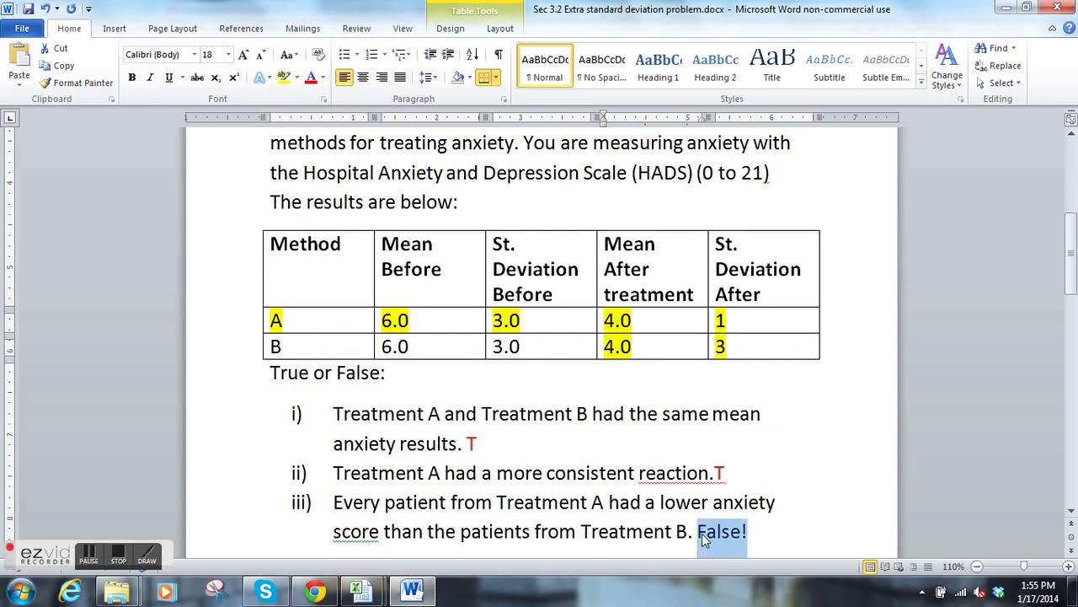
{"action": "left_click", "coordinate": [310, 76]}
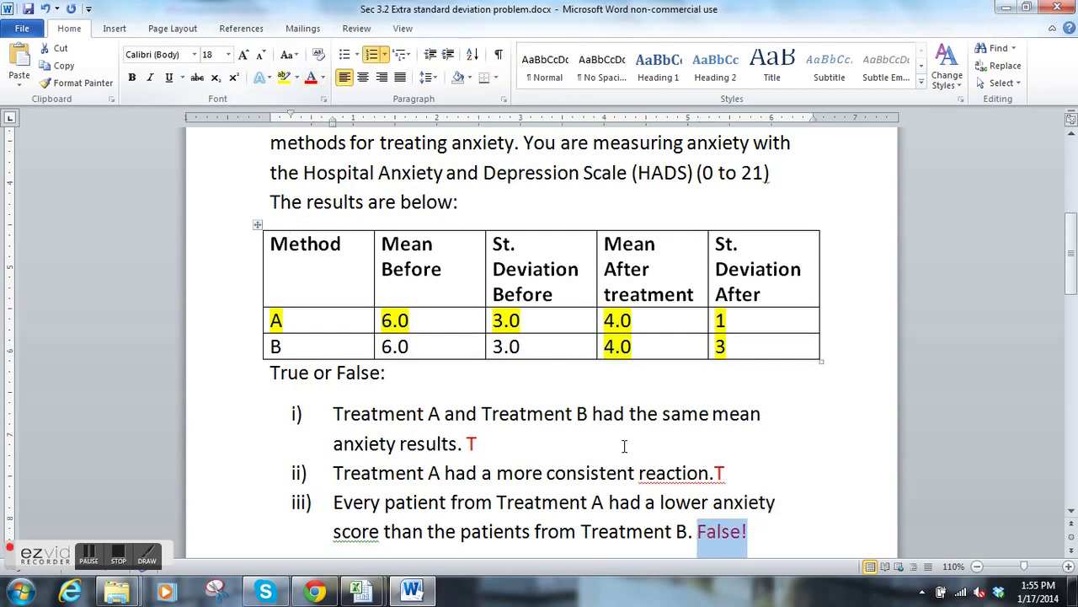
{"action": "key", "text": "shift+Home"}
{"action": "left_click", "coordinate": [790, 498]}
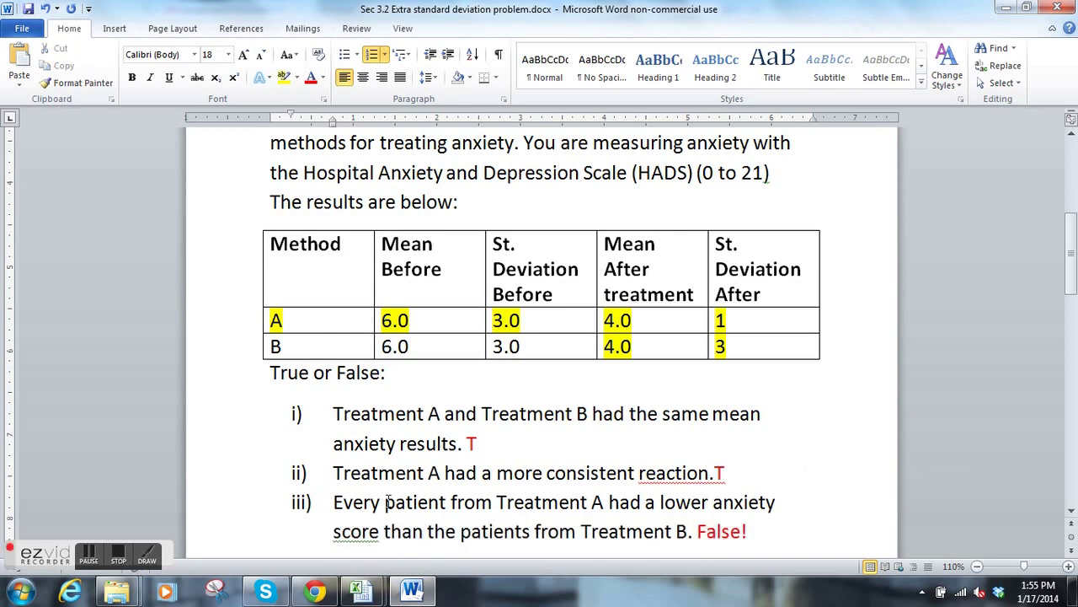
- Scroll to the 'Interpret the results' question and its red Example Interpretation
{"action": "scroll", "coordinate": [415, 497], "scroll_direction": "down", "scroll_amount": 1}
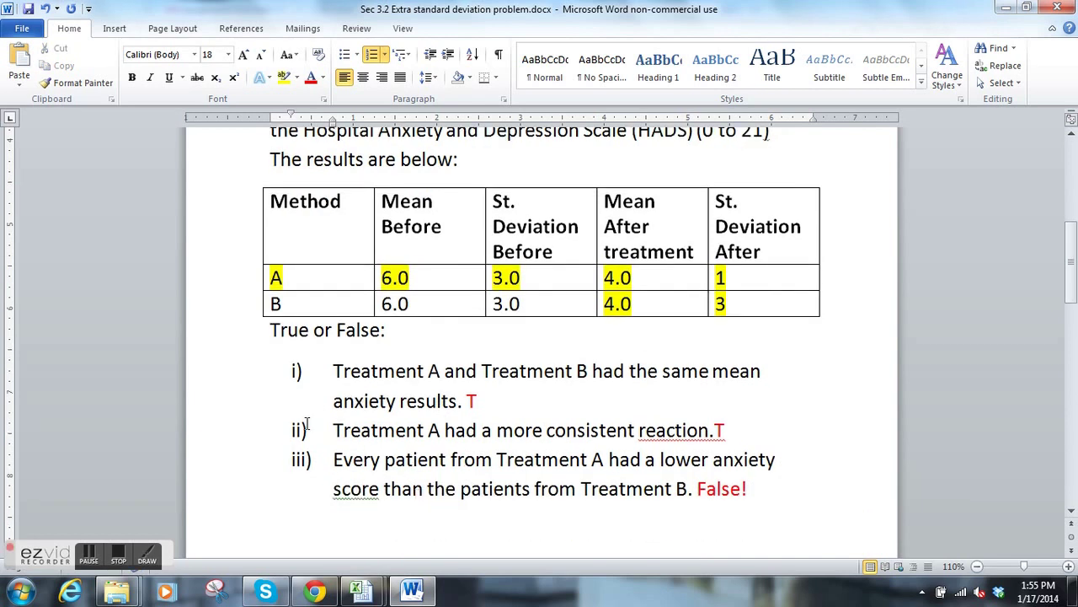
{"action": "scroll", "coordinate": [307, 423], "scroll_direction": "down", "scroll_amount": 4}
{"action": "scroll", "coordinate": [325, 474], "scroll_direction": "down", "scroll_amount": 1}
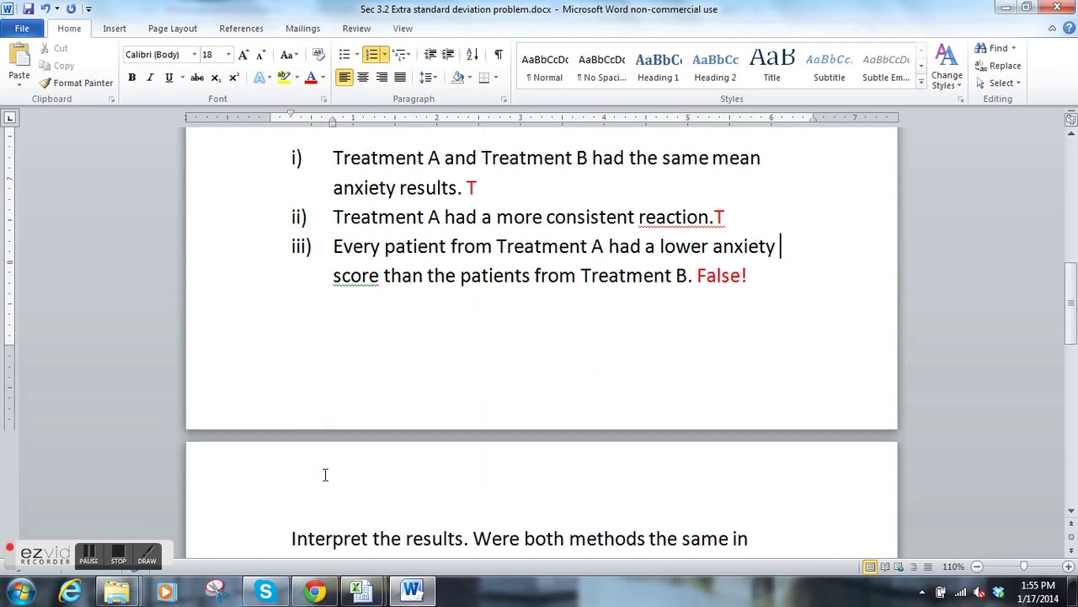
{"action": "scroll", "coordinate": [484, 517], "scroll_direction": "down", "scroll_amount": 1}
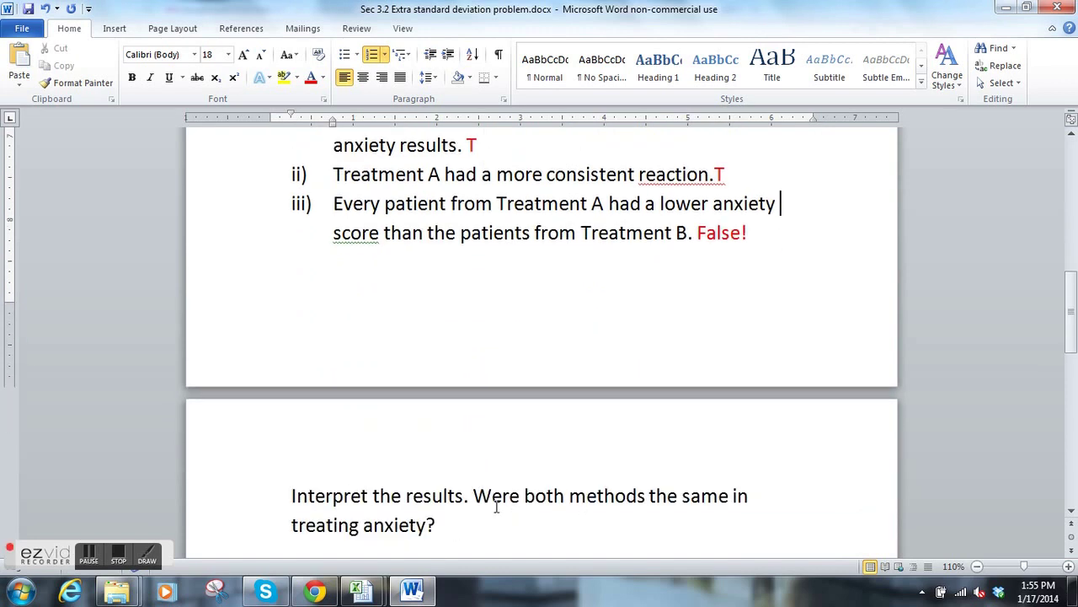
{"action": "scroll", "coordinate": [503, 468], "scroll_direction": "up", "scroll_amount": 5}
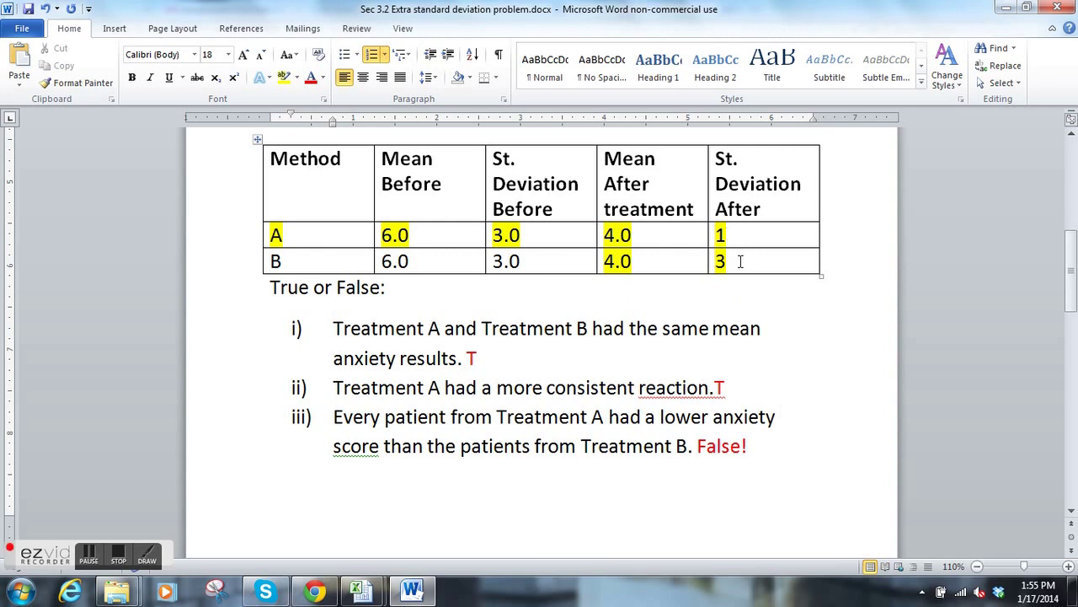
{"action": "scroll", "coordinate": [636, 381], "scroll_direction": "down", "scroll_amount": 1}
{"action": "scroll", "coordinate": [632, 384], "scroll_direction": "down", "scroll_amount": 1}
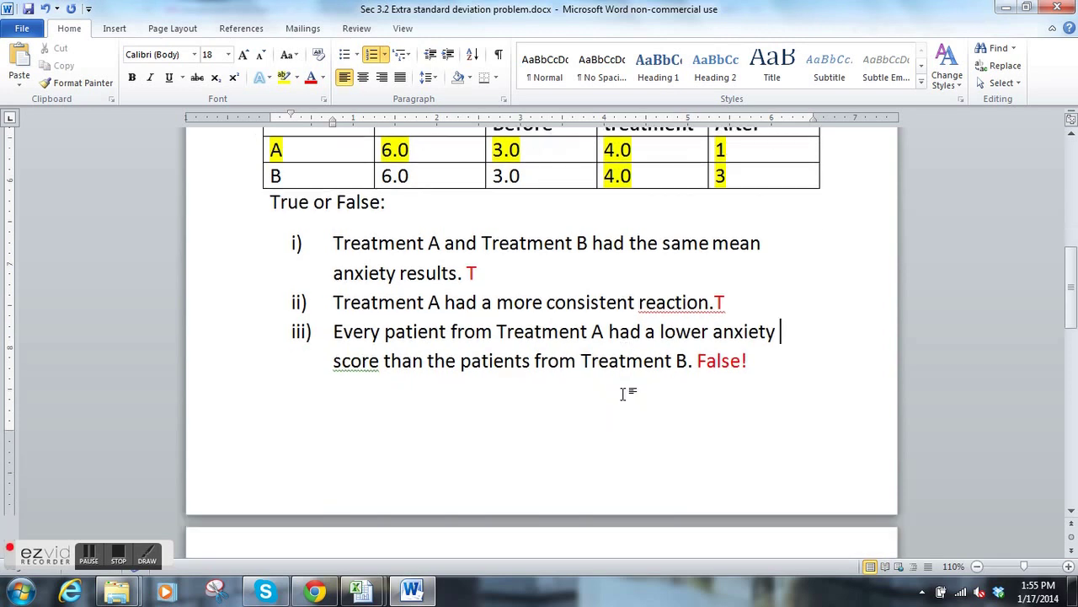
{"action": "scroll", "coordinate": [619, 394], "scroll_direction": "down", "scroll_amount": 4}
{"action": "scroll", "coordinate": [607, 396], "scroll_direction": "down", "scroll_amount": 6}
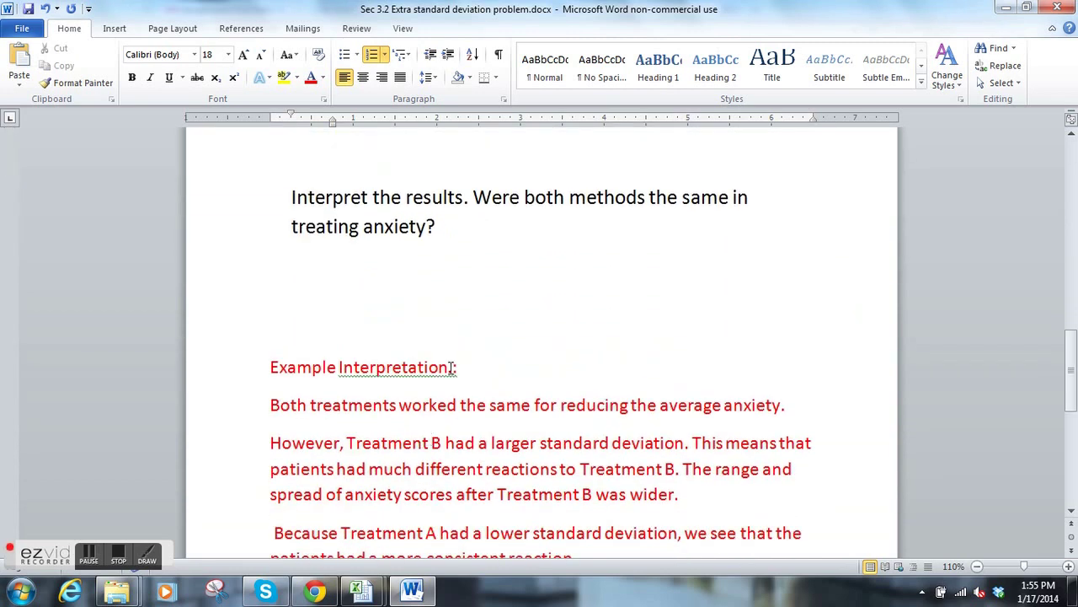
- Change the red heading to 'Example InterpretationS.:' by inserting a capital S and period
{"action": "left_click", "coordinate": [449, 368]}
{"action": "type", "text": "S"}
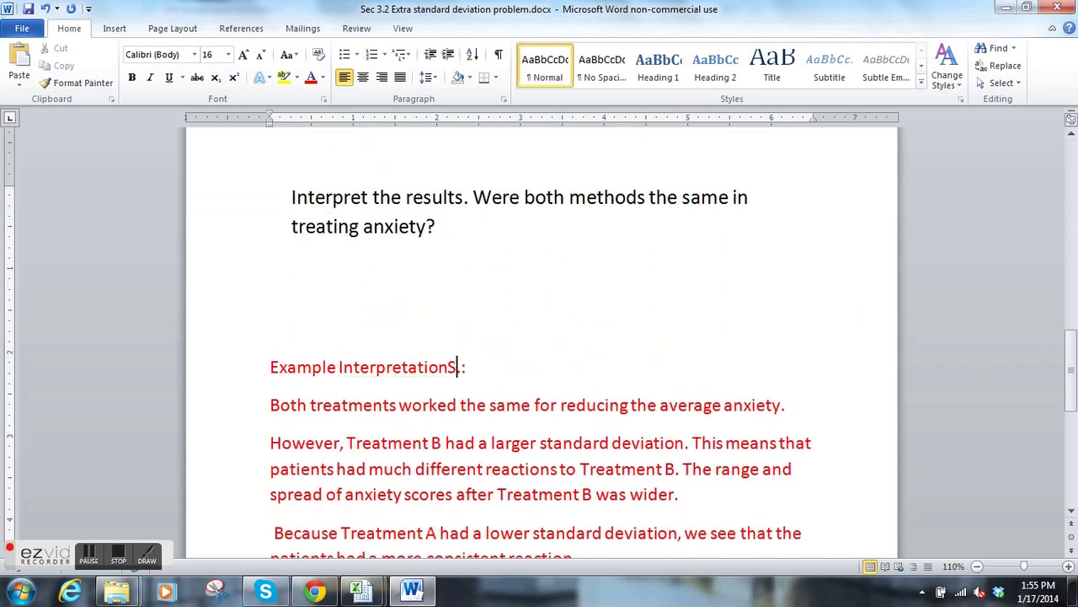
{"action": "key", "text": "BackSpace"}
{"action": "key", "text": "Caps_Lock"}
{"action": "type", "text": "S."}
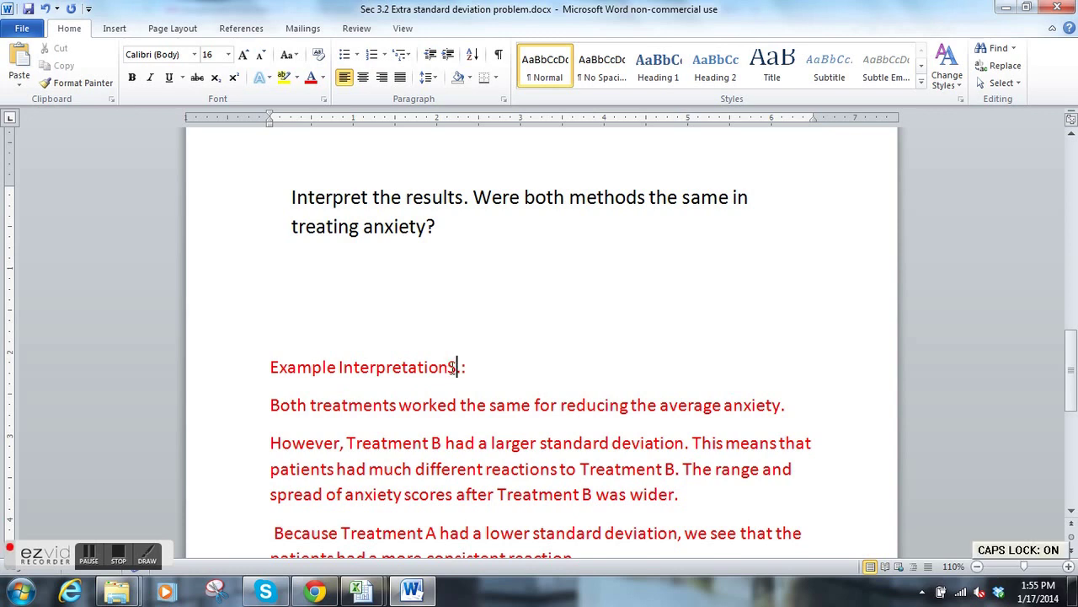
{"action": "scroll", "coordinate": [590, 413], "scroll_direction": "down", "scroll_amount": 2}
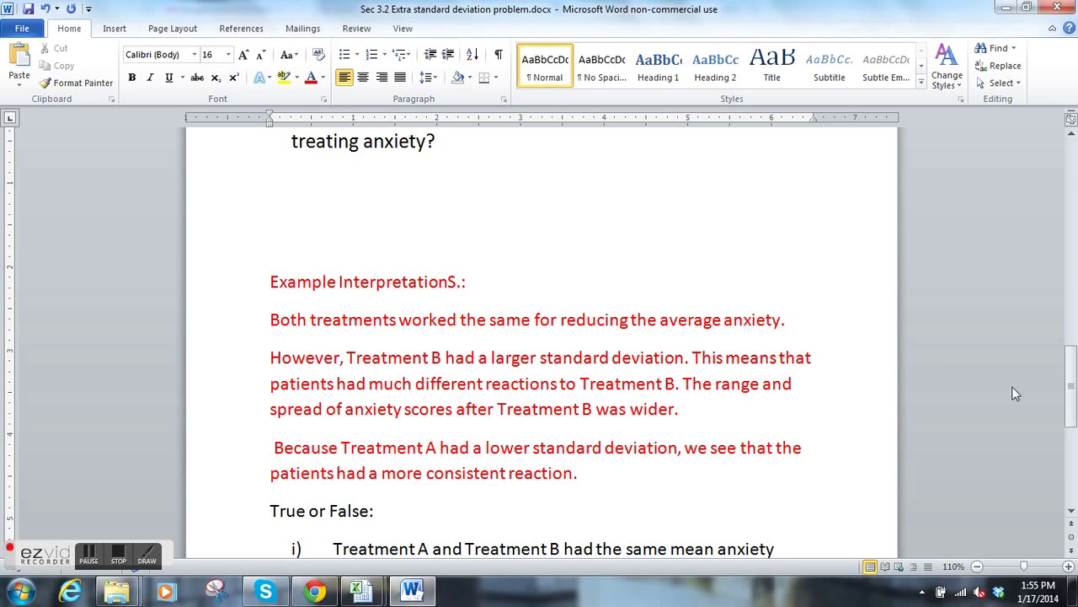
{"action": "scroll", "coordinate": [1012, 385], "scroll_direction": "up", "scroll_amount": 8}
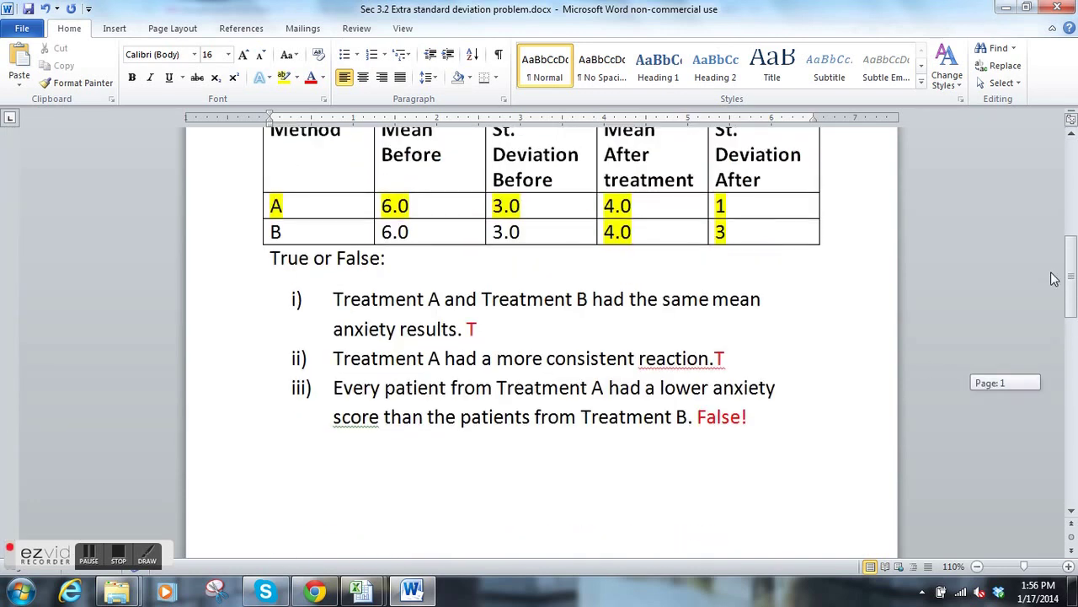
{"action": "left_click_drag", "start_coordinate": [1054, 279], "coordinate": [1075, 396]}
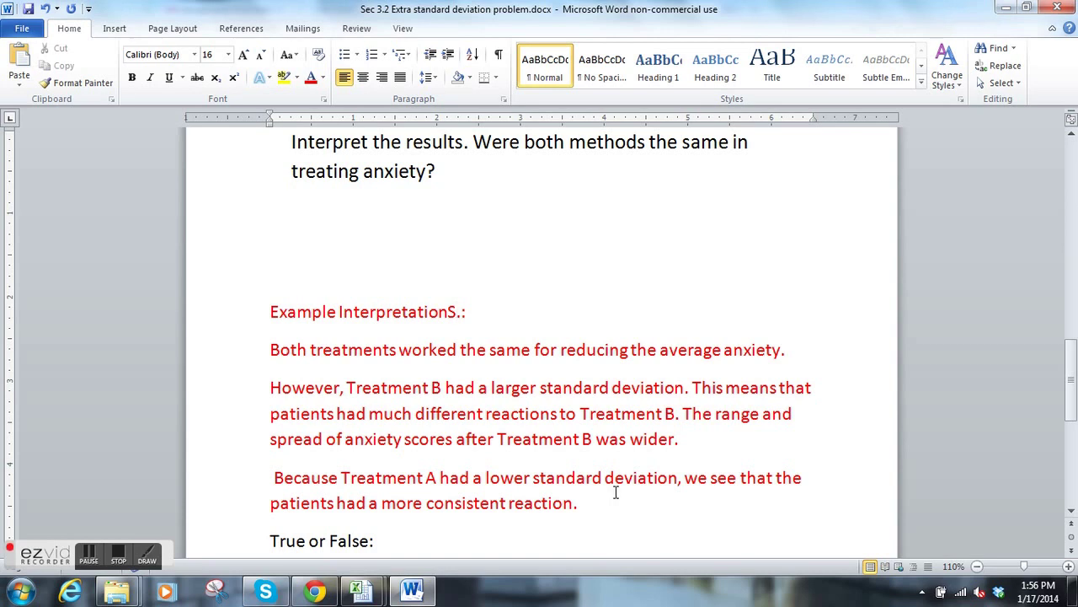
- End the last interpretation sentence with 'reaction TO Treatment A.'
{"action": "left_click", "coordinate": [567, 501]}
{"action": "type", "text": "TO tREATMENT A"}
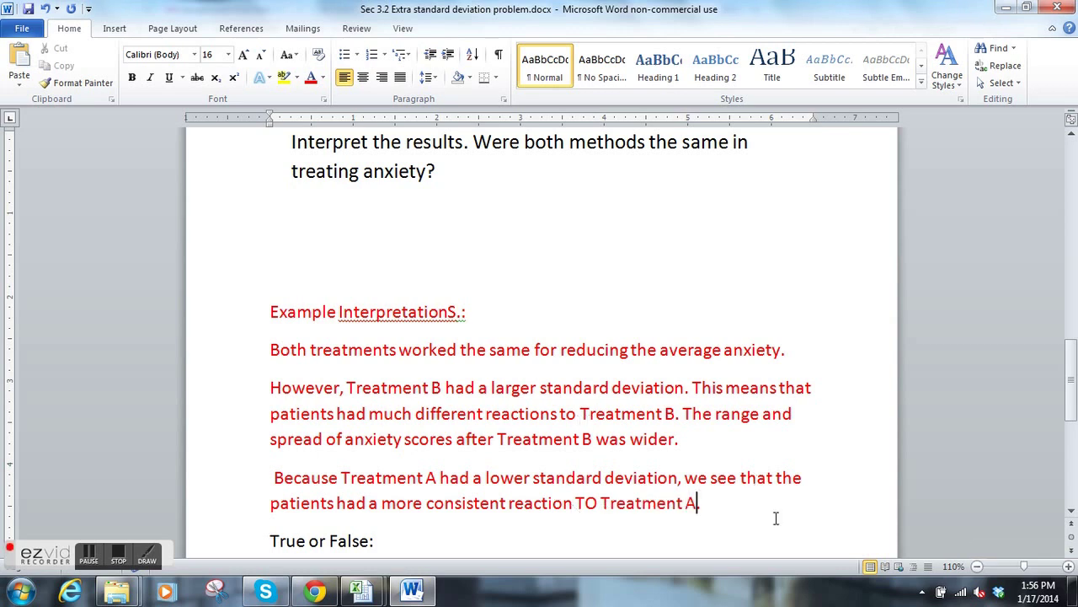
{"action": "scroll", "coordinate": [674, 531], "scroll_direction": "down", "scroll_amount": 4}
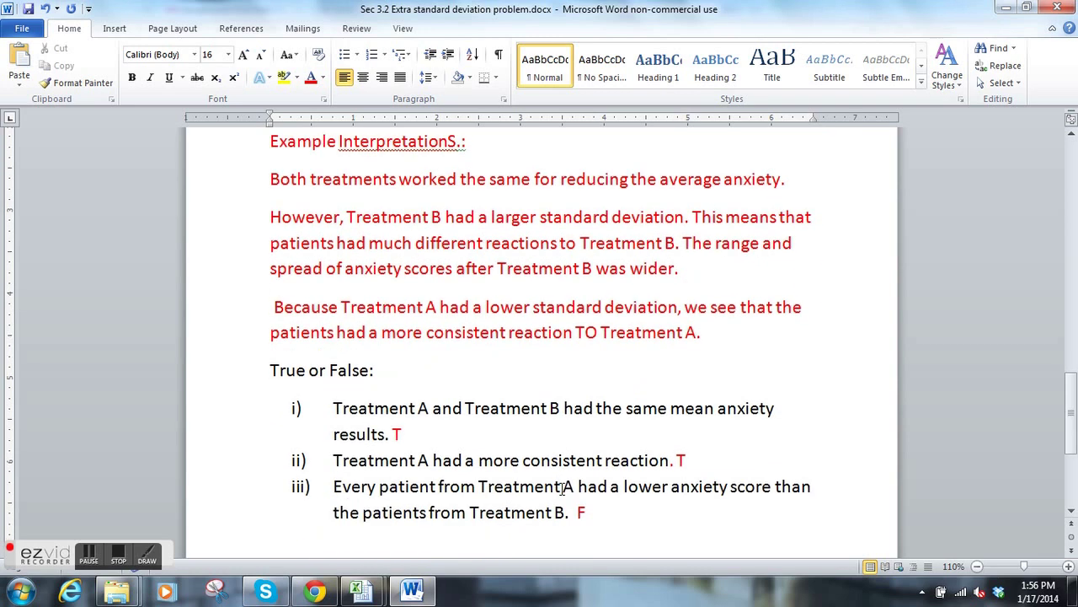
{"action": "scroll", "coordinate": [519, 425], "scroll_direction": "up", "scroll_amount": 4}
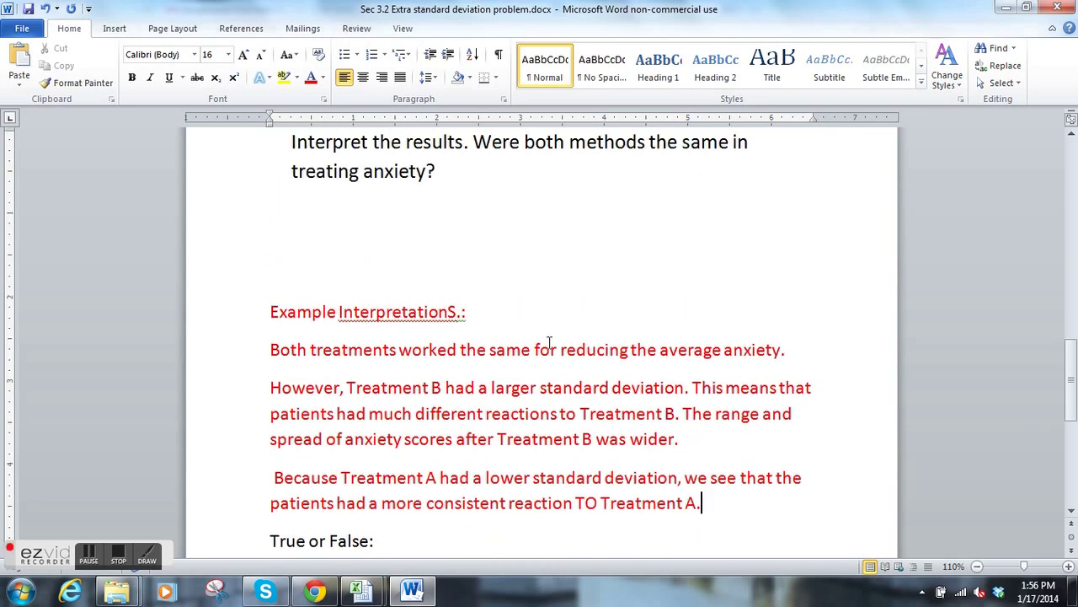
{"action": "scroll", "coordinate": [498, 342], "scroll_direction": "up", "scroll_amount": 7}
{"action": "scroll", "coordinate": [508, 332], "scroll_direction": "up", "scroll_amount": 6}
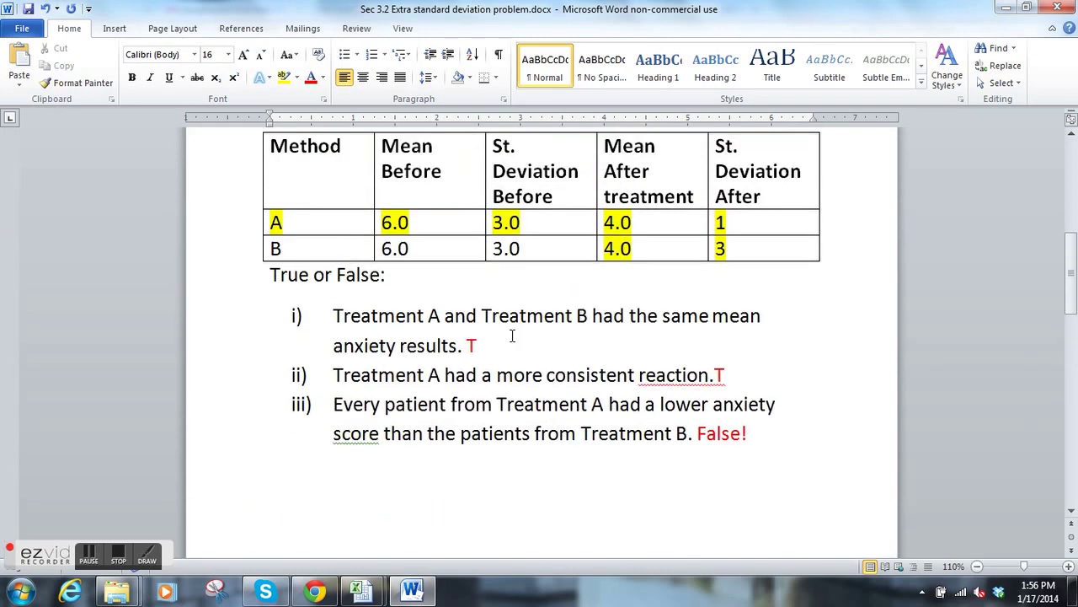
{"action": "scroll", "coordinate": [512, 335], "scroll_direction": "up", "scroll_amount": 1}
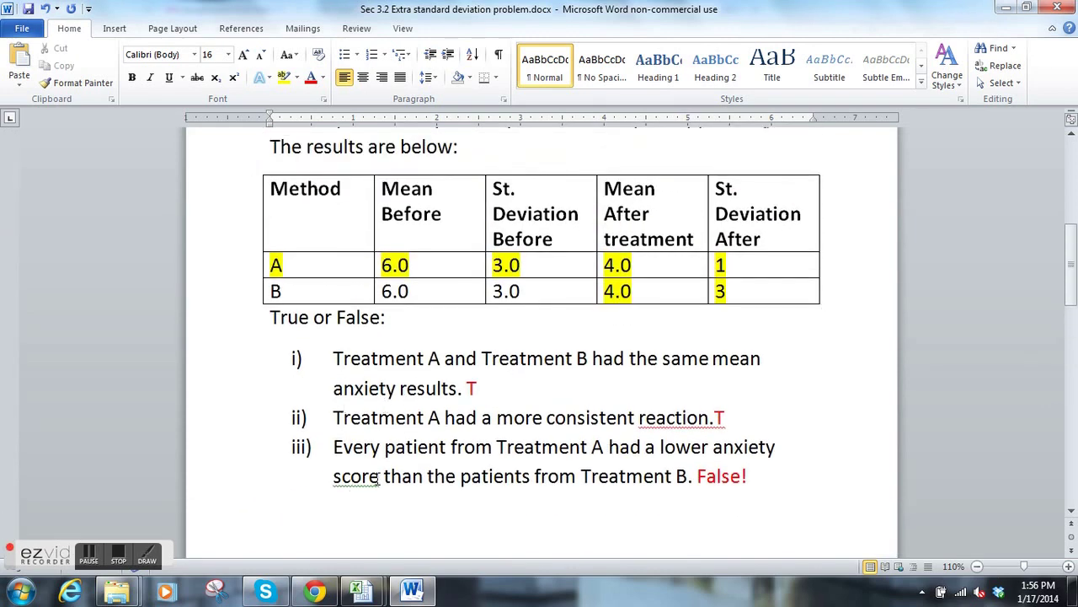